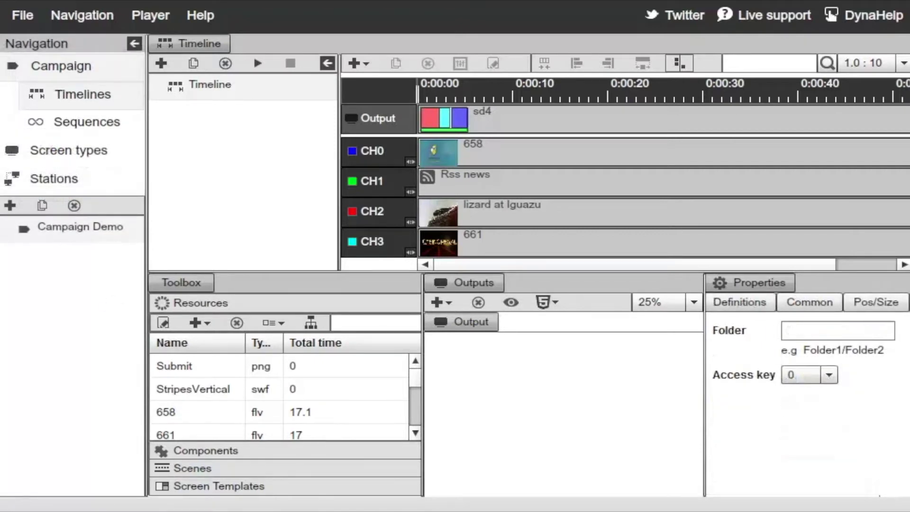
# - Start a new campaign named 'Campaign Demo II' and continue to the output settings
pyautogui.click(10, 206)
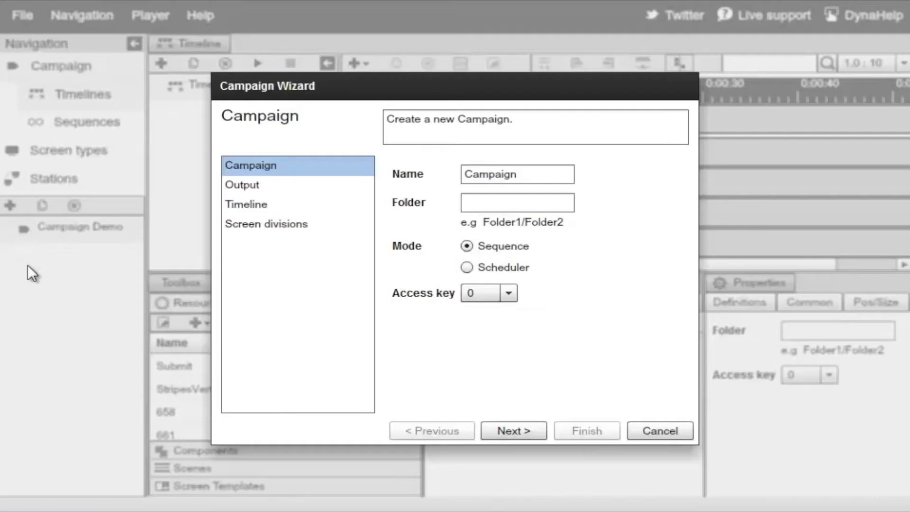
pyautogui.click(542, 174)
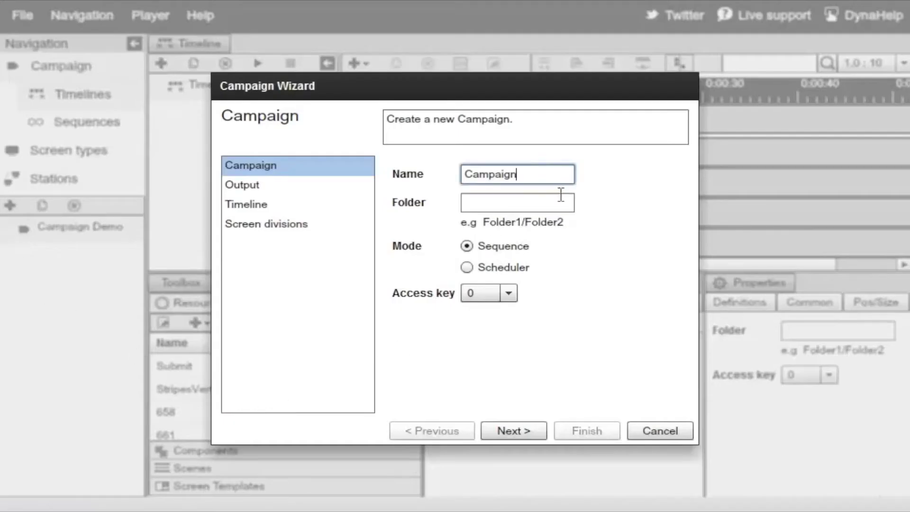
pyautogui.write('Demp')
pyautogui.press('BackSpace')
pyautogui.write('o II')
pyautogui.click(542, 432)
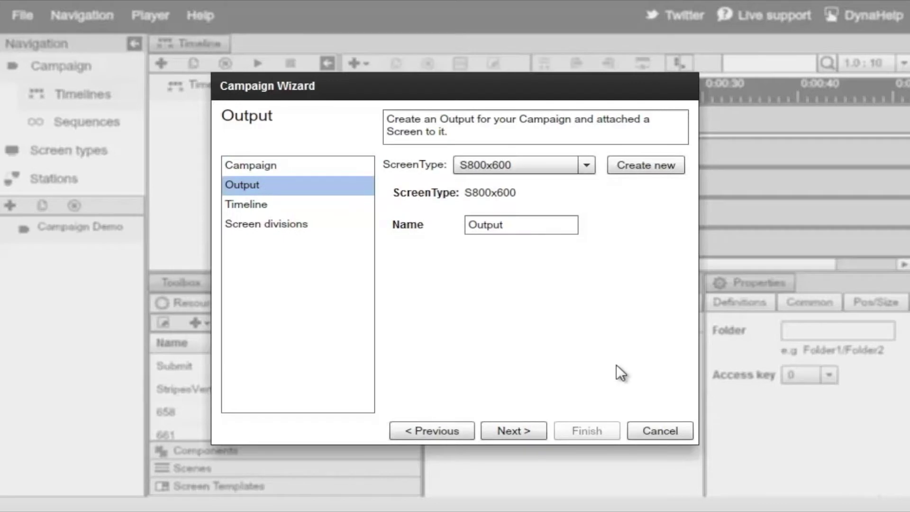
# - Keep S800x600 as the screen type, then begin creating a new custom screen type
pyautogui.click(563, 164)
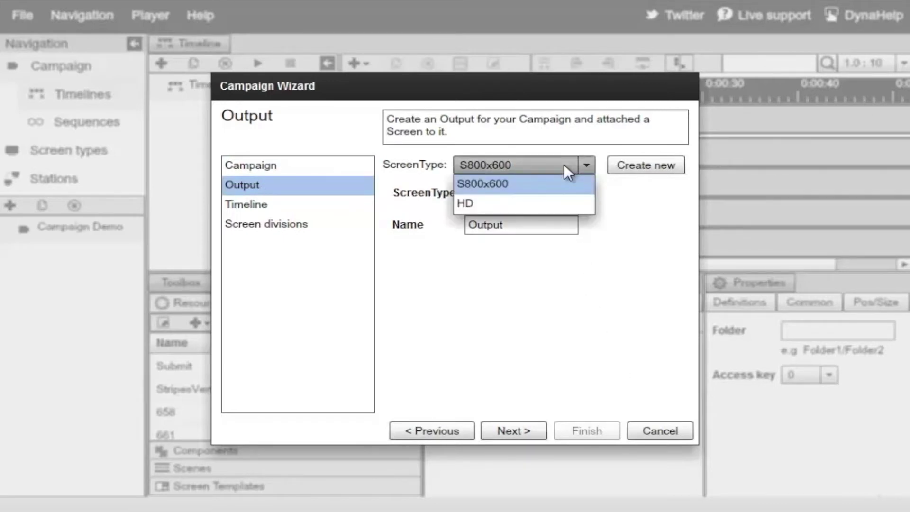
pyautogui.click(578, 184)
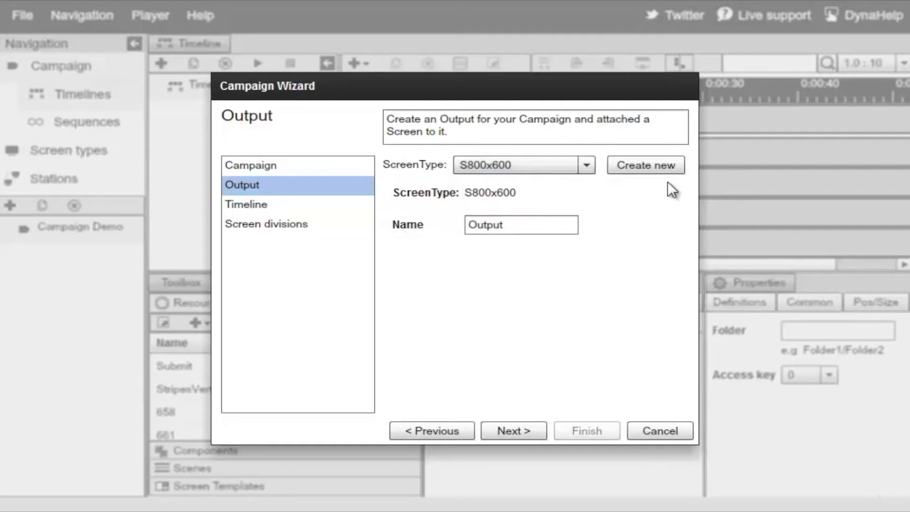
pyautogui.click(652, 167)
# - Create a 1920x1080 screen named 'Demo Screen II' and advance to screen divisions
pyautogui.click(598, 193)
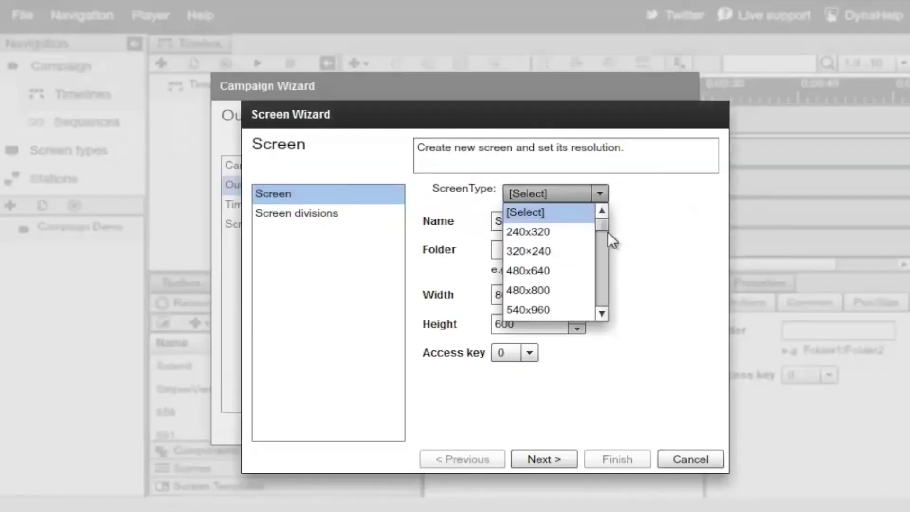
pyautogui.moveTo(603, 227); pyautogui.dragTo(606, 301)
pyautogui.click(579, 251)
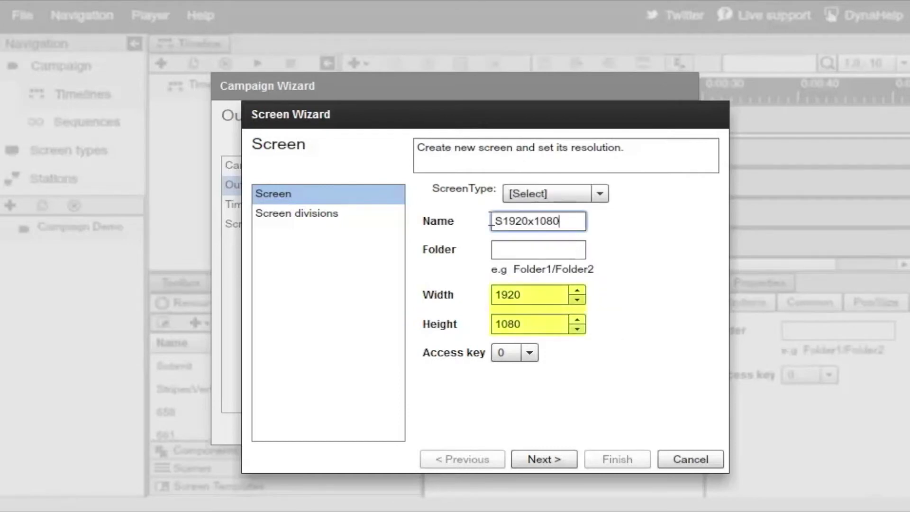
pyautogui.write('Dem')
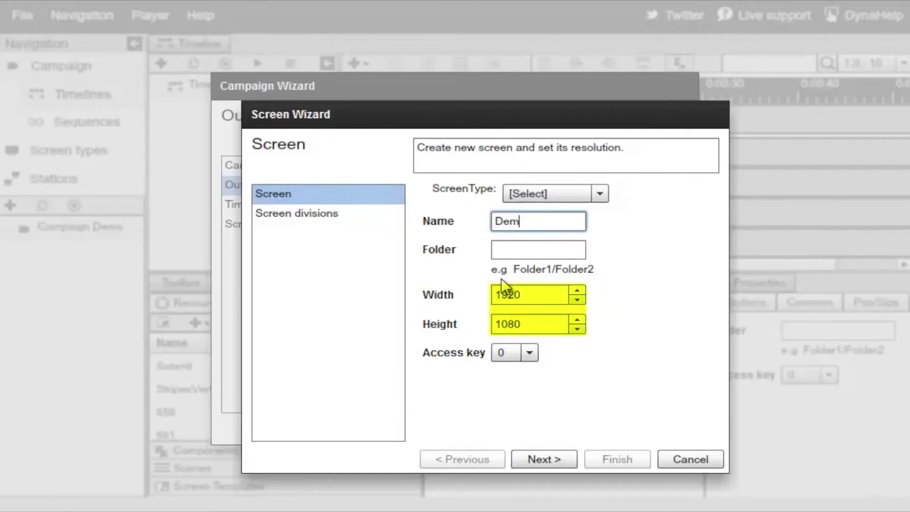
pyautogui.write('o Screen II')
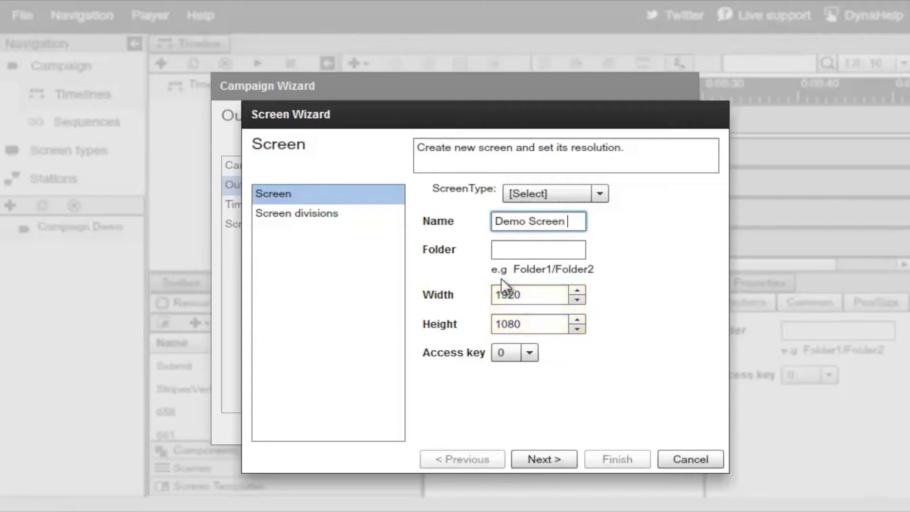
pyautogui.click(559, 463)
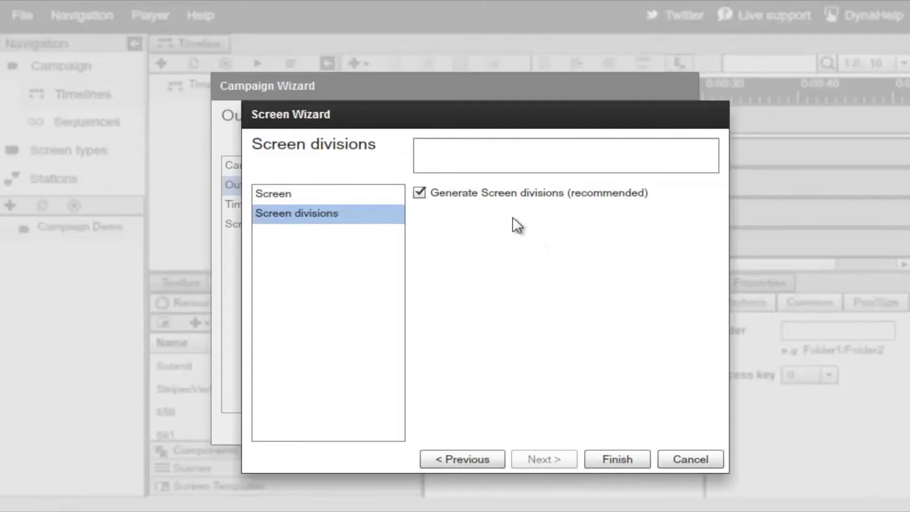
# - Finish the Demo Screen II screen and name the campaign's timeline Timeline1
pyautogui.click(637, 459)
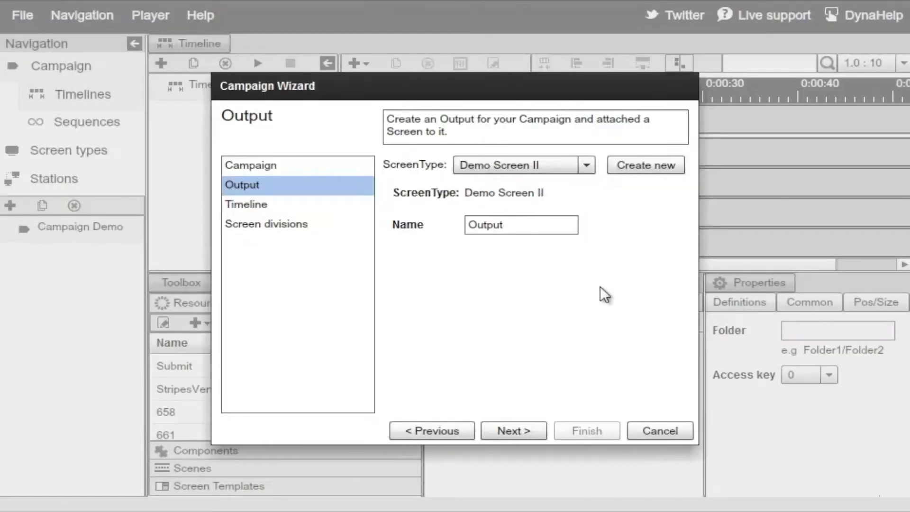
pyautogui.click(525, 432)
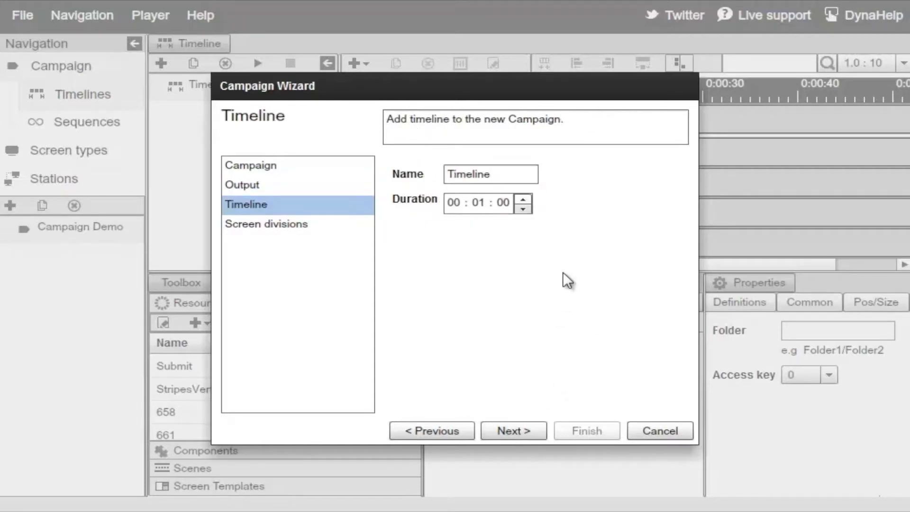
pyautogui.click(520, 168)
pyautogui.write('1')
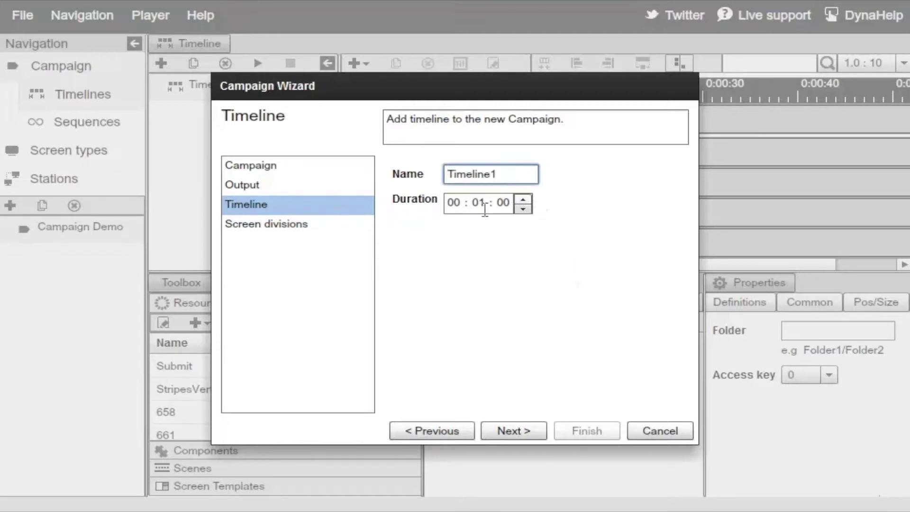
# - Choose only the sd3 screen division and finish the campaign wizard
pyautogui.click(533, 432)
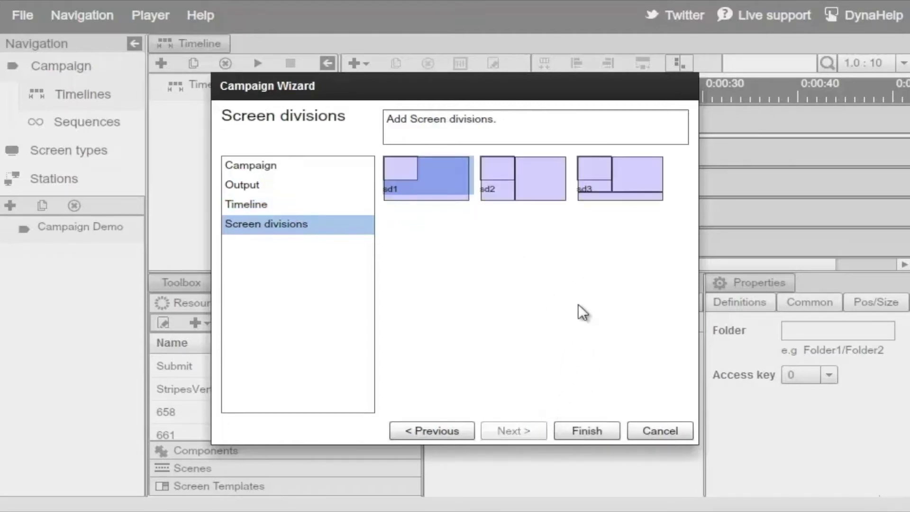
pyautogui.click(609, 186)
pyautogui.click(610, 185)
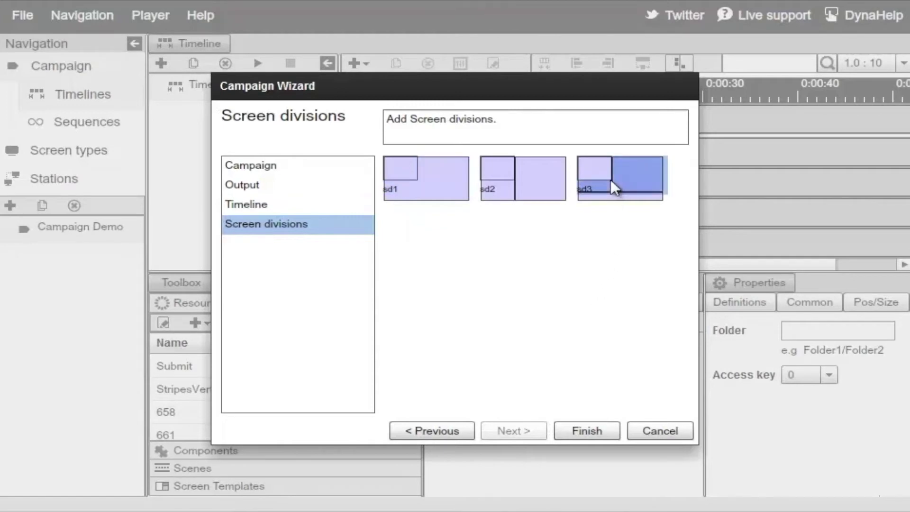
pyautogui.click(605, 430)
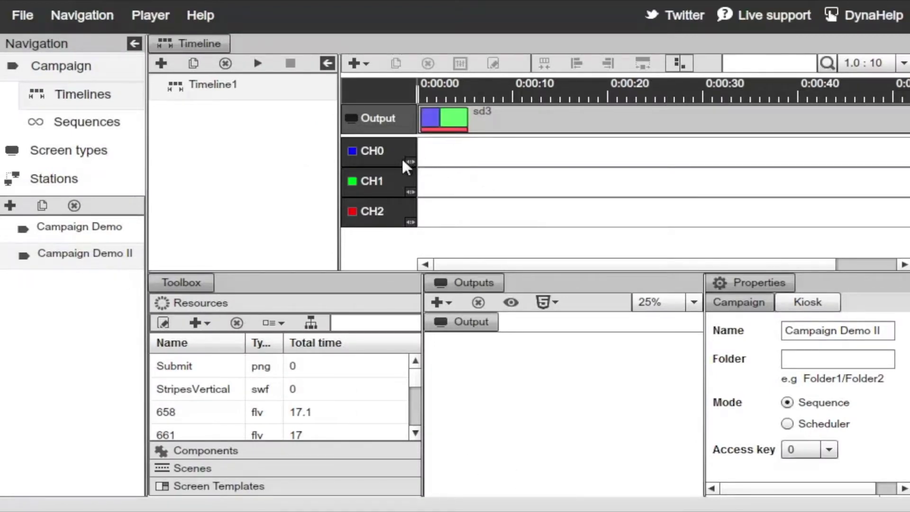
# - Select the sd3 layout clip and set the output preview zoom to 15%
pyautogui.click(456, 127)
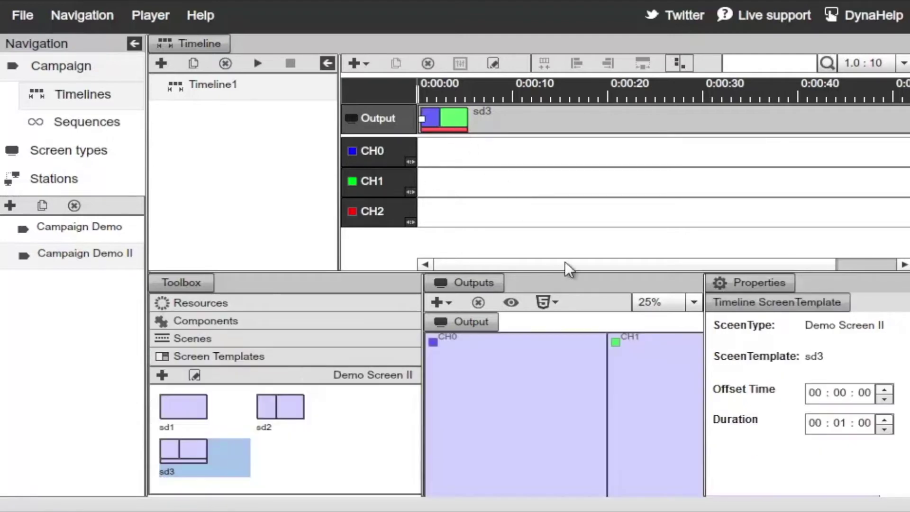
pyautogui.click(663, 303)
pyautogui.click(673, 400)
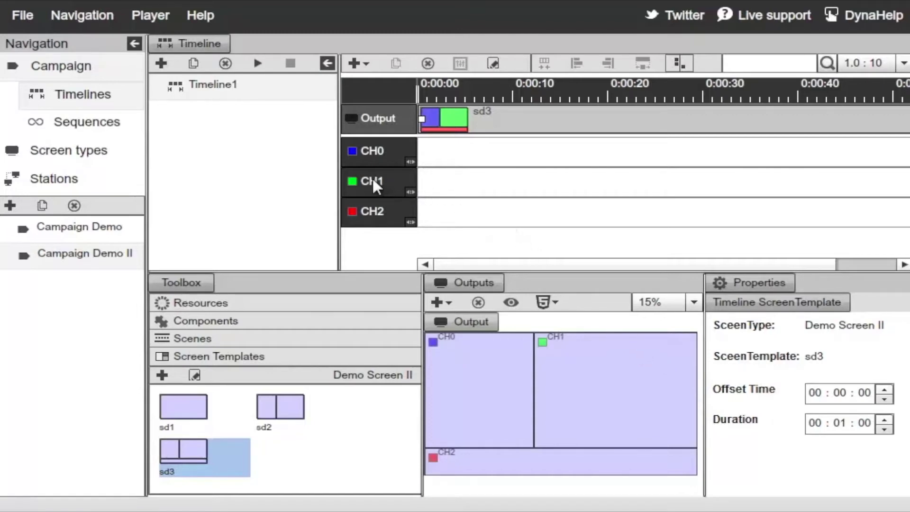
# - Move CH1 into sd3's bottom strip and CH2 into the large right area
pyautogui.moveTo(371, 182); pyautogui.dragTo(519, 457)
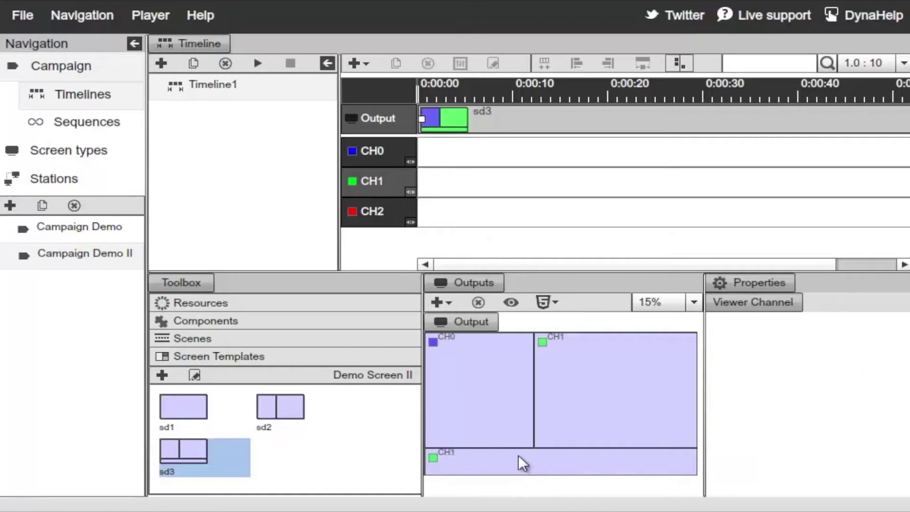
pyautogui.moveTo(377, 209); pyautogui.dragTo(584, 379)
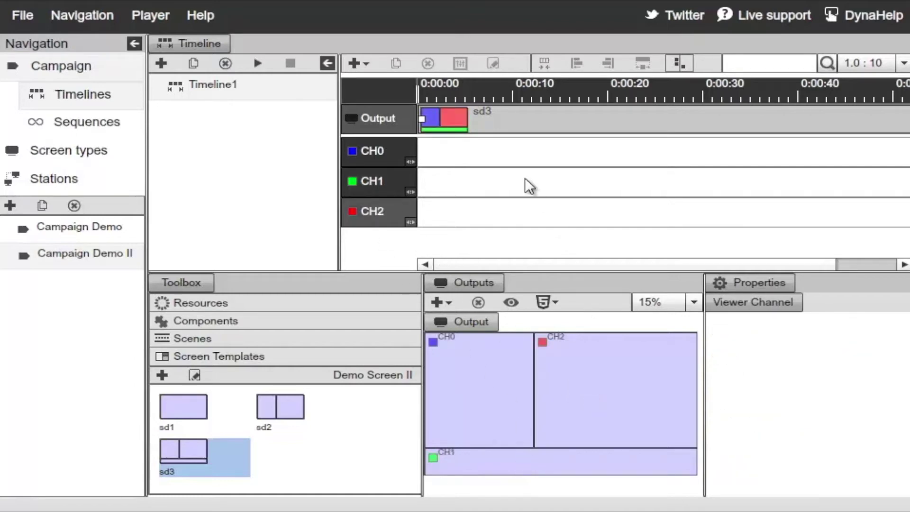
pyautogui.click(464, 124)
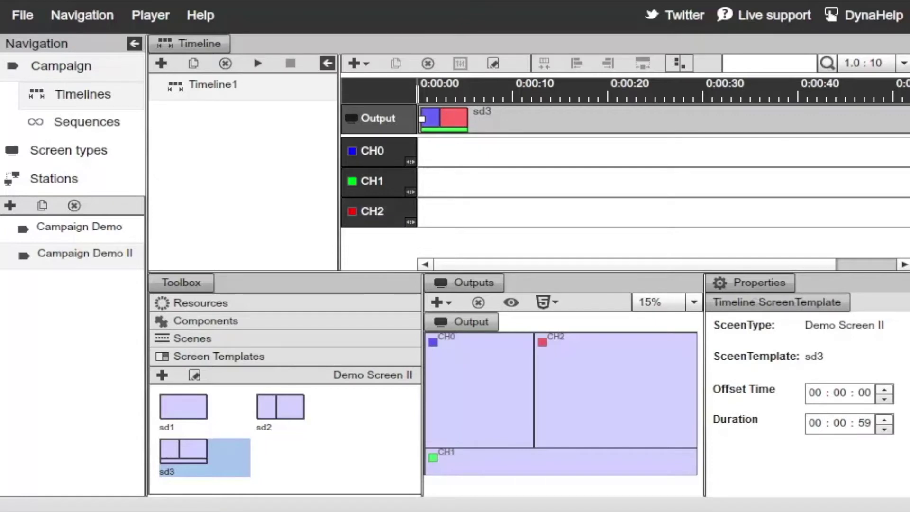
# - Rescale the timeline to 5.0 : 10 and extend Timeline1's duration to 00:02:00
pyautogui.click(221, 86)
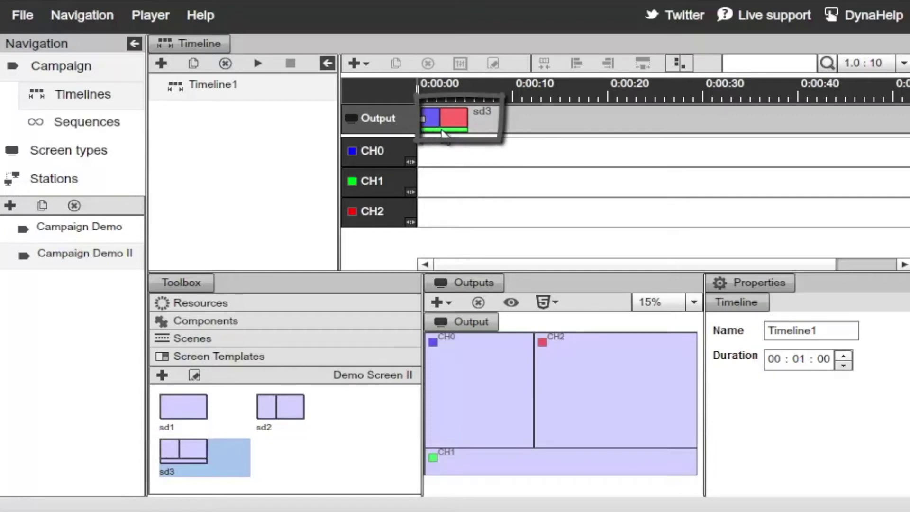
pyautogui.click(876, 65)
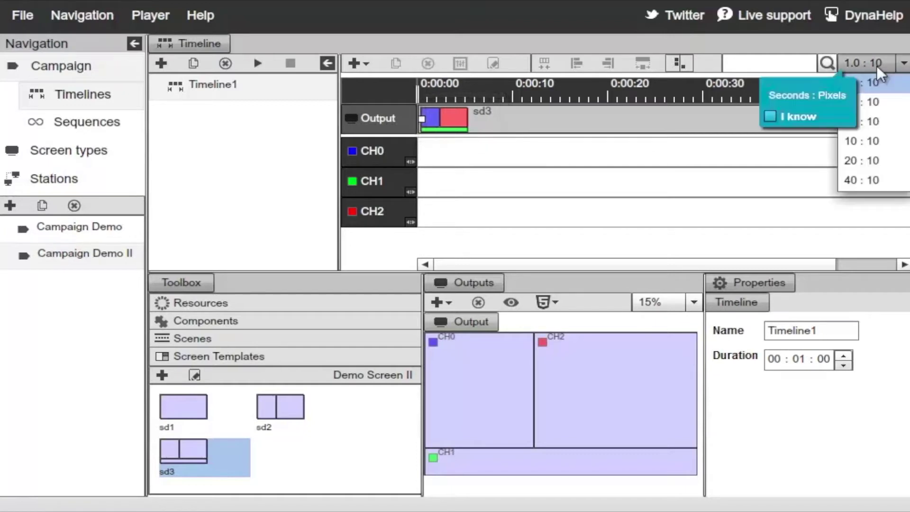
pyautogui.click(874, 118)
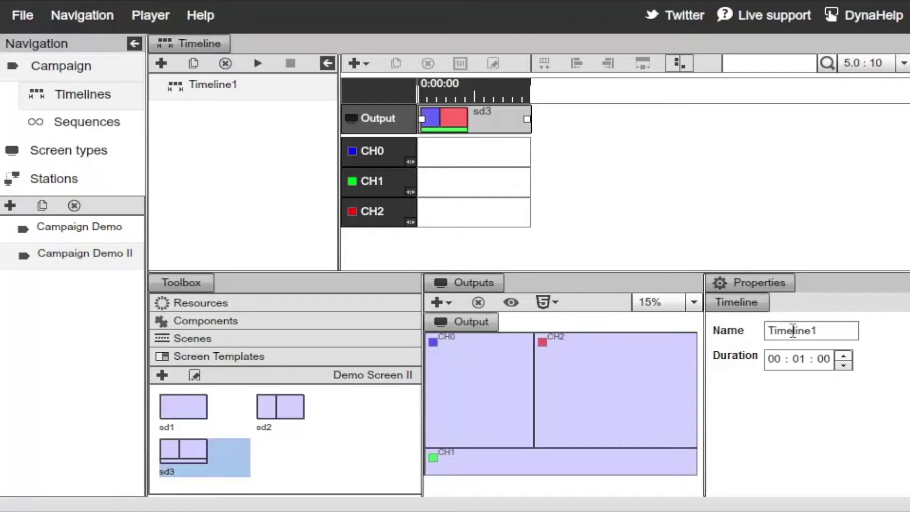
pyautogui.click(798, 358)
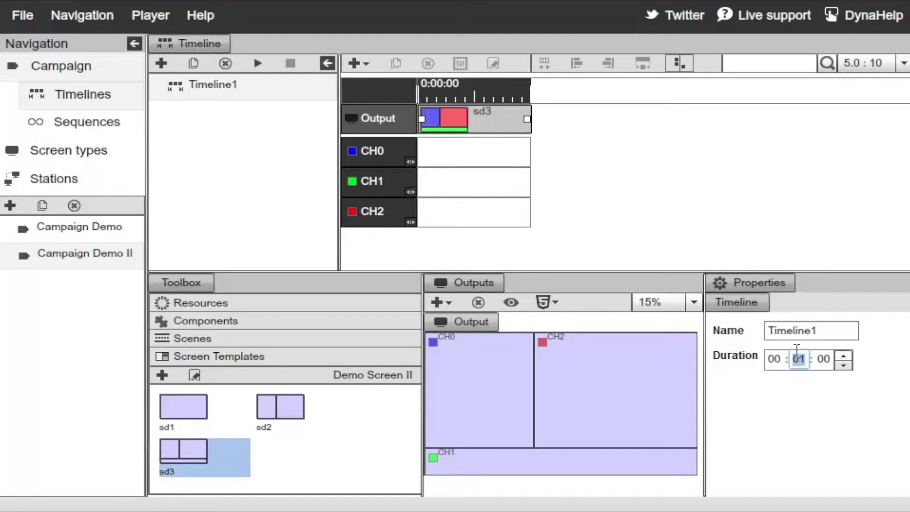
pyautogui.click(843, 355)
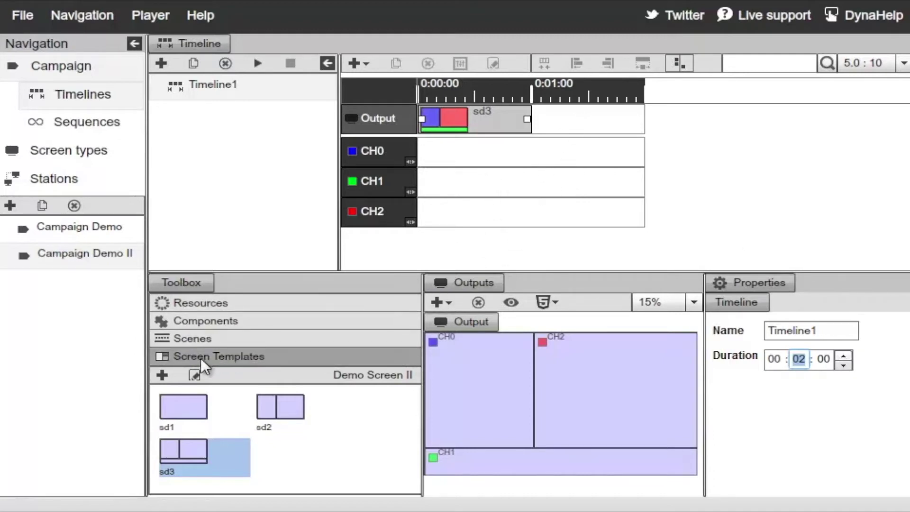
pyautogui.click(182, 417)
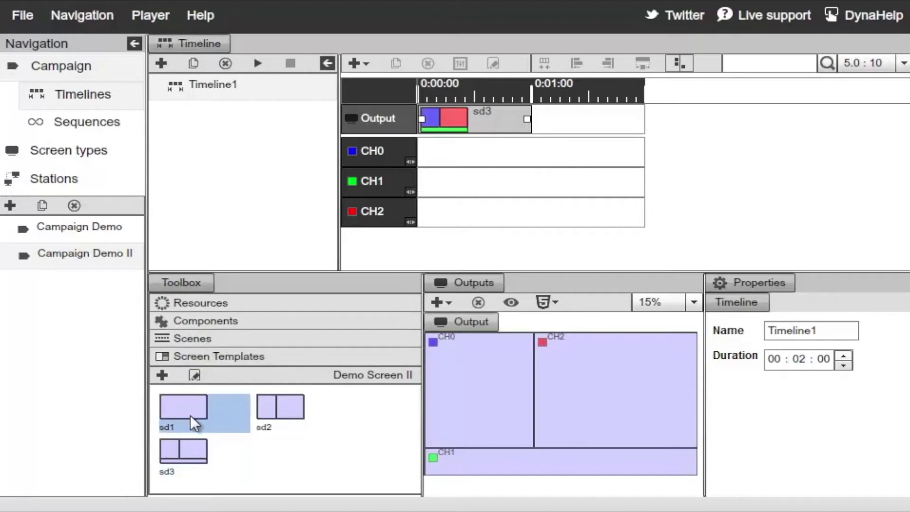
# - Add a full-screen sd1 layout after sd3 through 1:59, showing channel CH2
pyautogui.moveTo(181, 406); pyautogui.dragTo(595, 123)
pyautogui.moveTo(584, 118); pyautogui.dragTo(640, 118)
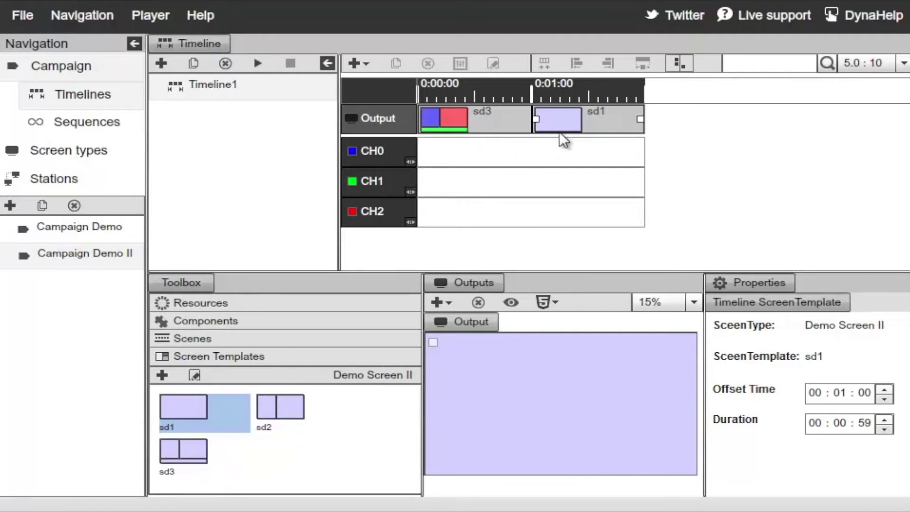
pyautogui.click(379, 212)
pyautogui.moveTo(371, 210); pyautogui.dragTo(526, 390)
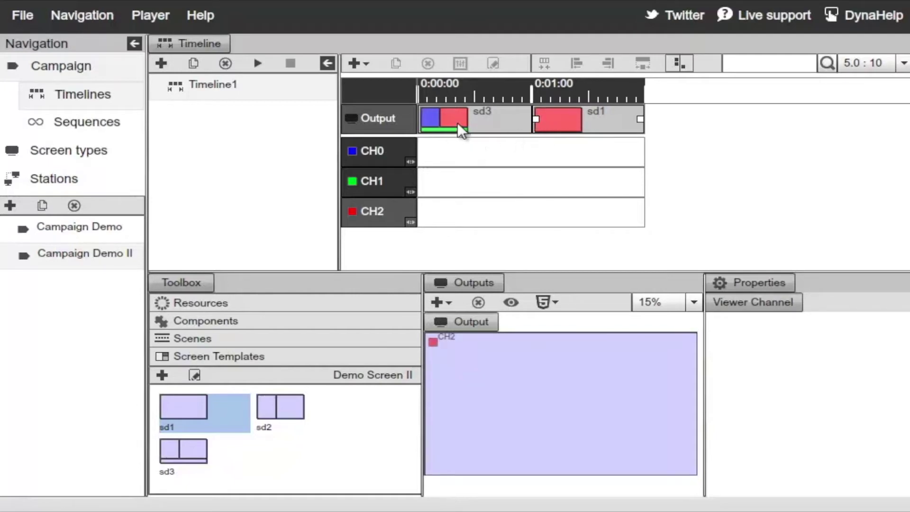
pyautogui.press('Escape')
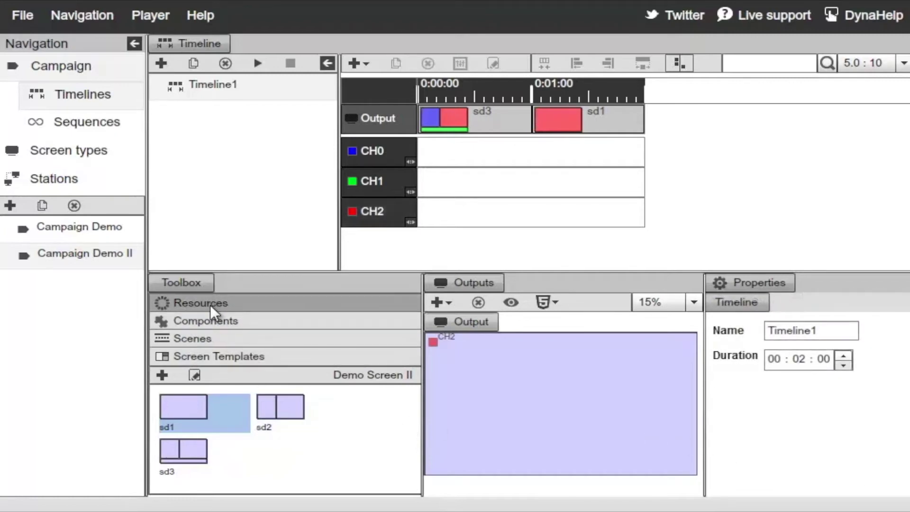
# - Add the 661 video to channel CH2, starting at the timeline's beginning
pyautogui.click(226, 303)
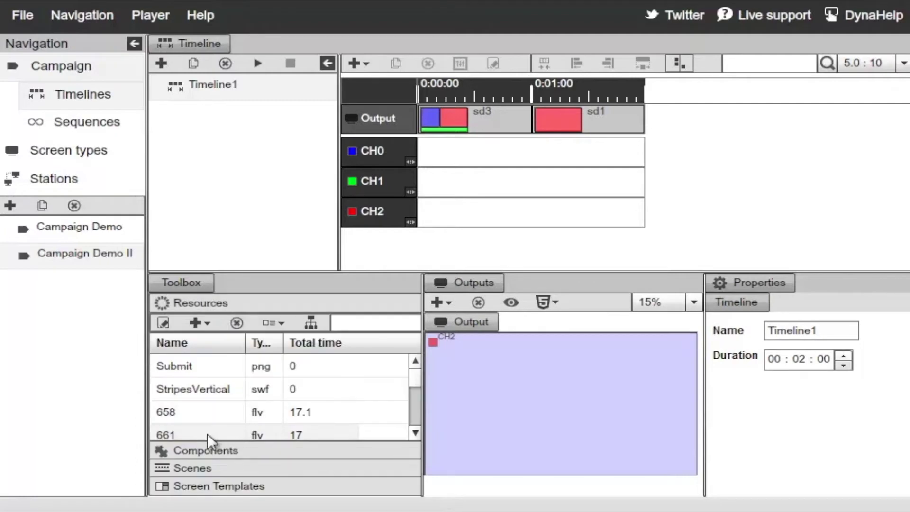
pyautogui.moveTo(195, 435)
pyautogui.mouseDown()
pyautogui.moveTo(246, 403)
pyautogui.moveTo(305, 392)
pyautogui.moveTo(411, 325)
pyautogui.moveTo(471, 230)
pyautogui.moveTo(488, 230)
pyautogui.moveTo(484, 216)
pyautogui.moveTo(601, 213)
pyautogui.mouseUp()
pyautogui.moveTo(548, 224)
pyautogui.mouseDown()
pyautogui.moveTo(516, 223)
pyautogui.moveTo(641, 214)
pyautogui.mouseUp()
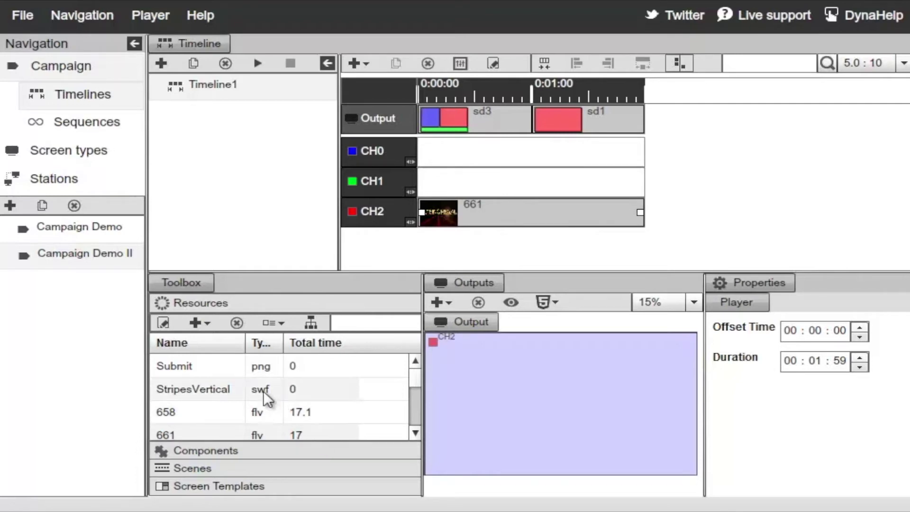
# - Place the 'lizard at Iguazu' image on channel CH0
pyautogui.scroll(-3, 225, 409)
pyautogui.scroll(-1, 226, 410)
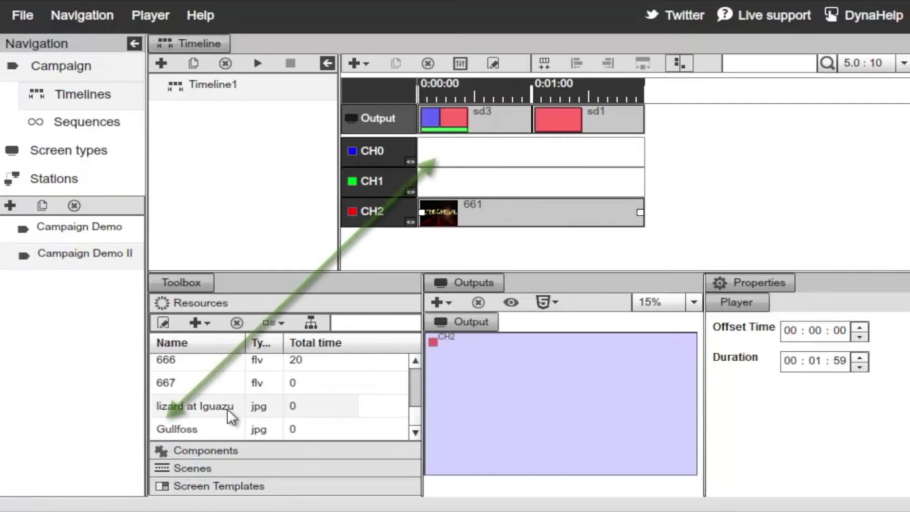
pyautogui.moveTo(226, 408); pyautogui.dragTo(639, 149)
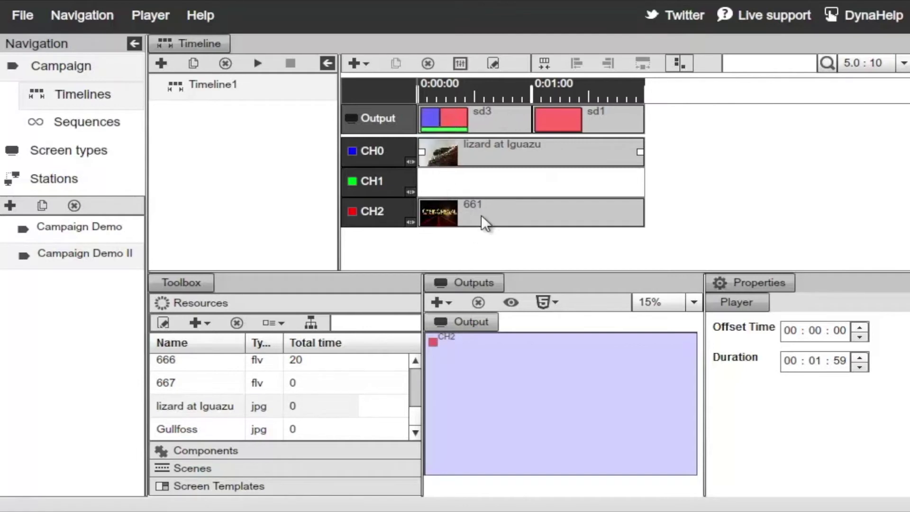
# - Drop the Rss news component onto CH1, spanning 00:01:59 from the start
pyautogui.click(268, 449)
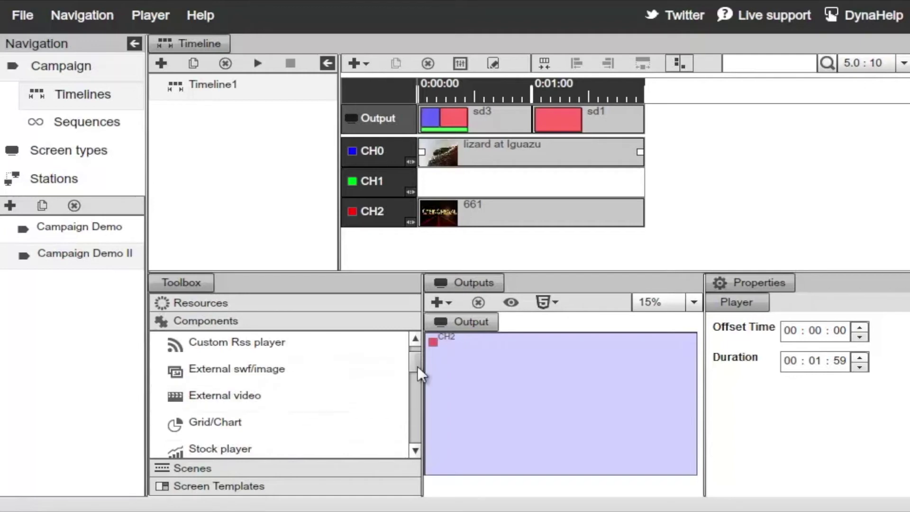
pyautogui.scroll(-2, 417, 369)
pyautogui.moveTo(199, 410); pyautogui.dragTo(642, 183)
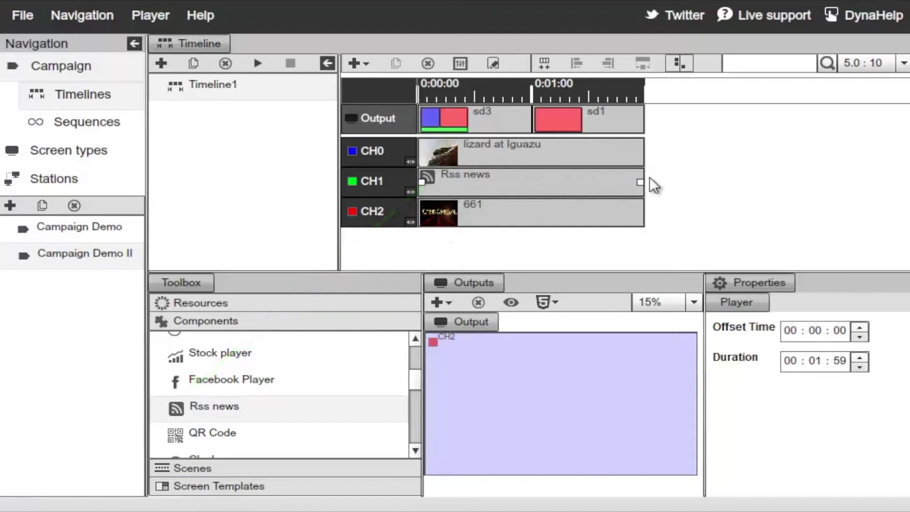
# - Make the RSS news scroll horizontally with a black title colour
pyautogui.click(459, 66)
pyautogui.click(837, 331)
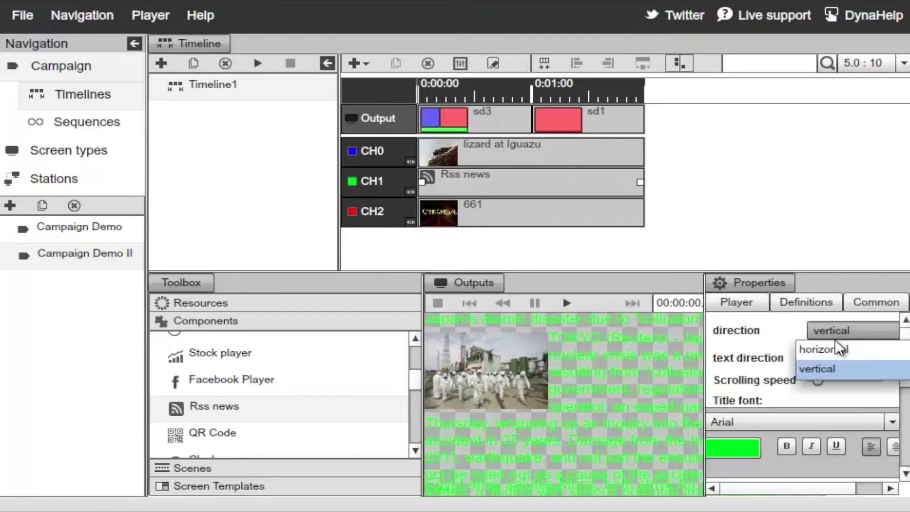
pyautogui.click(835, 348)
pyautogui.click(712, 440)
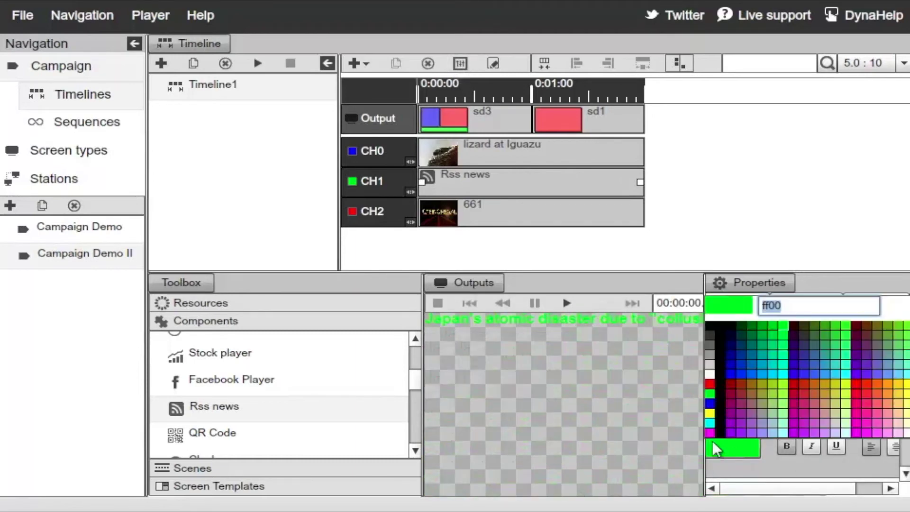
pyautogui.click(711, 325)
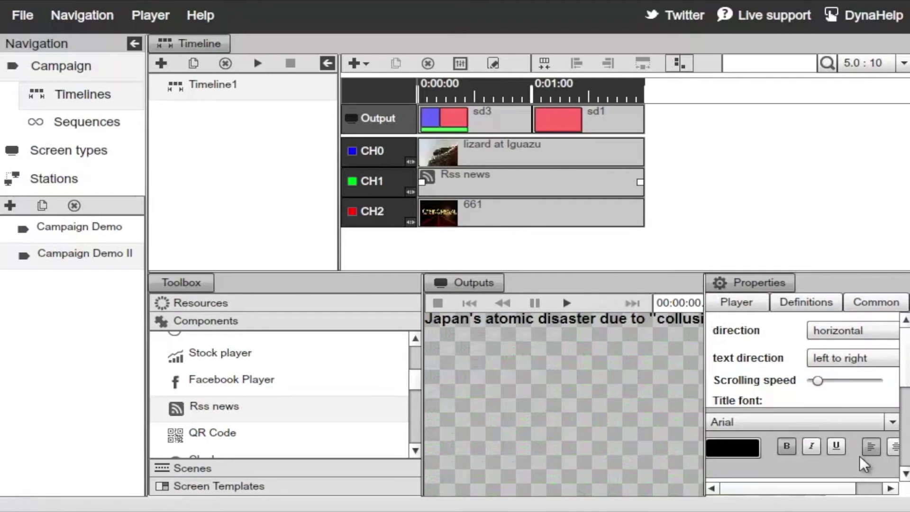
# - Set the RSS title font size to 22
pyautogui.scroll(-3, 864, 465)
pyautogui.scroll(3, 877, 436)
pyautogui.hscroll(2, 877, 436)
pyautogui.click(889, 424)
pyautogui.write('22')
pyautogui.press('Return')
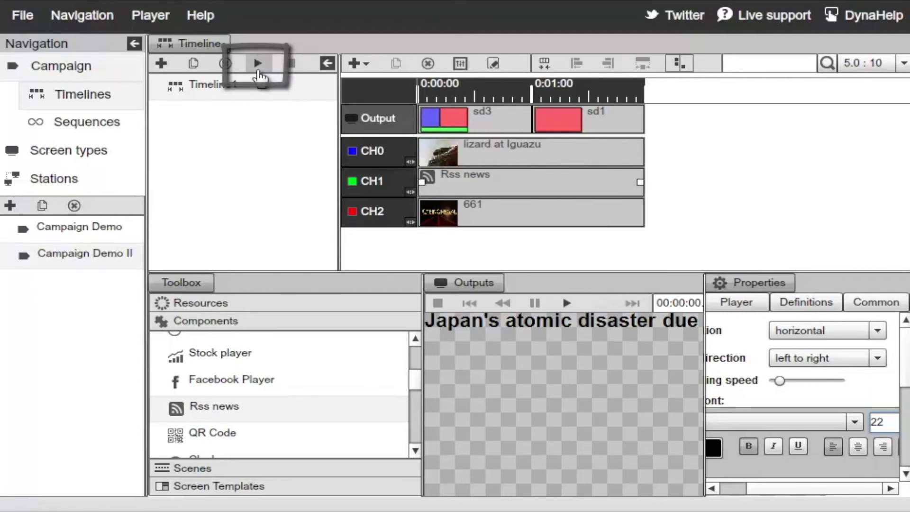
pyautogui.click(258, 71)
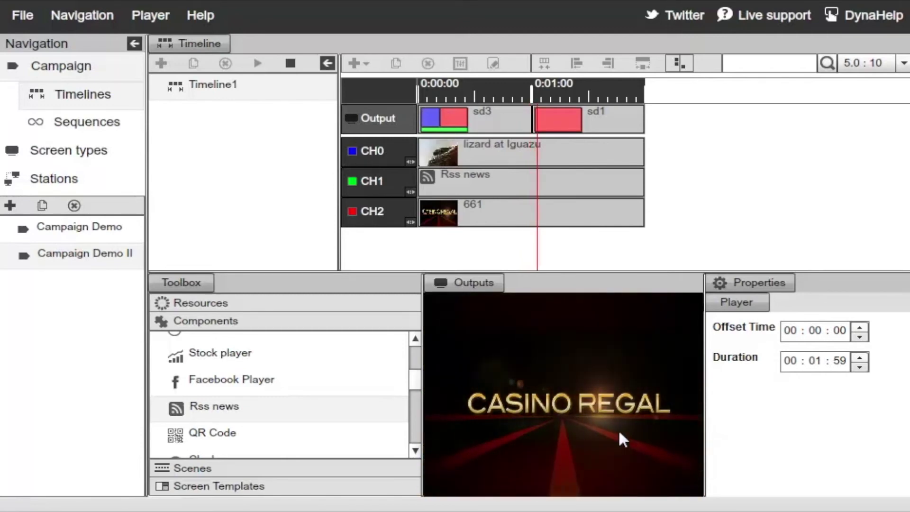
pyautogui.press('space')
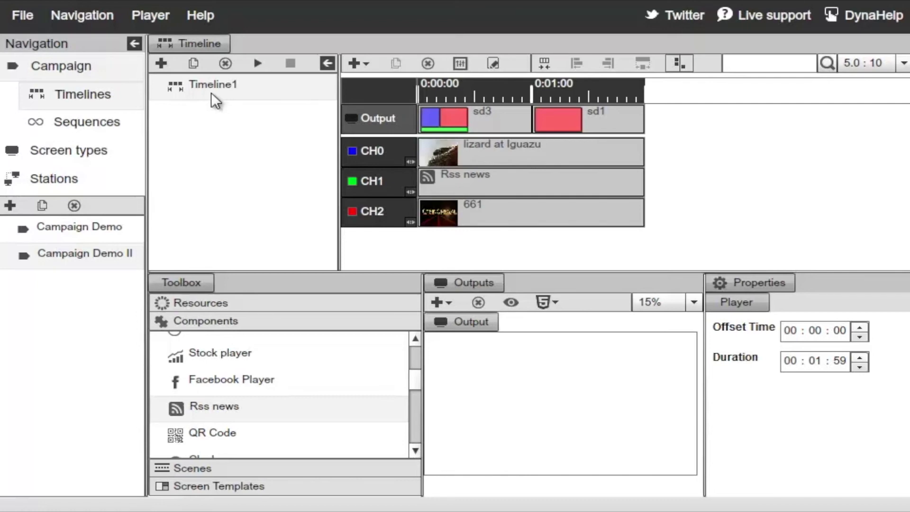
# - Create a new timeline named Timeline2 with a 5-minute duration
pyautogui.click(161, 67)
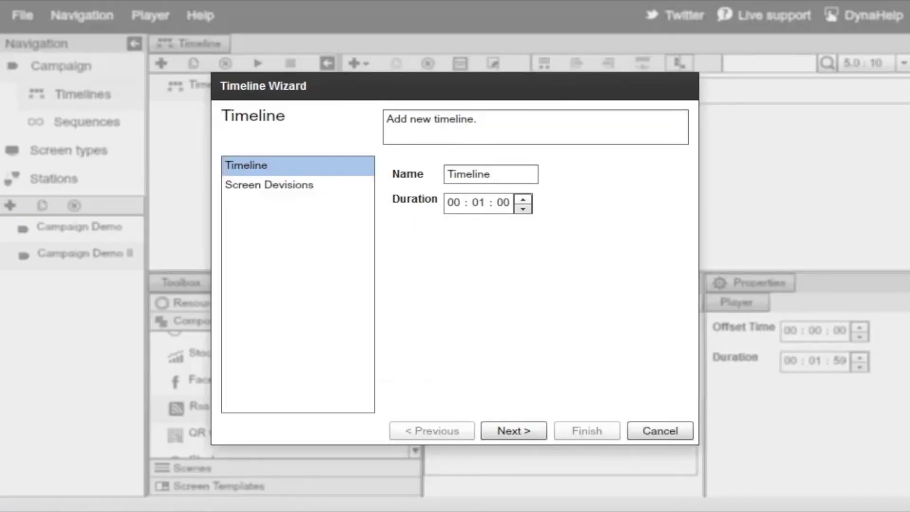
pyautogui.click(526, 180)
pyautogui.write('2')
pyautogui.doubleClick(480, 204)
pyautogui.write('5')
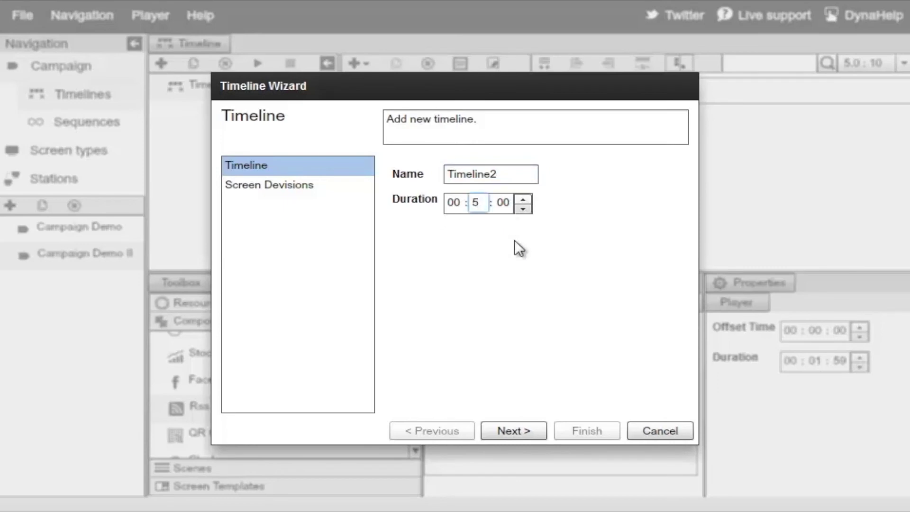
# - Give Timeline2 the sd2 two-channel layout, then compare Timeline1's and Timeline2's channels
pyautogui.click(527, 434)
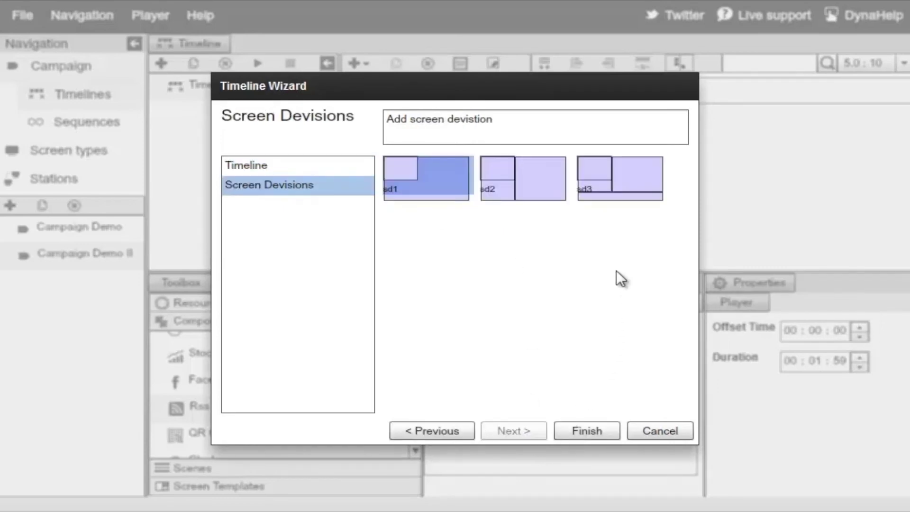
pyautogui.click(529, 183)
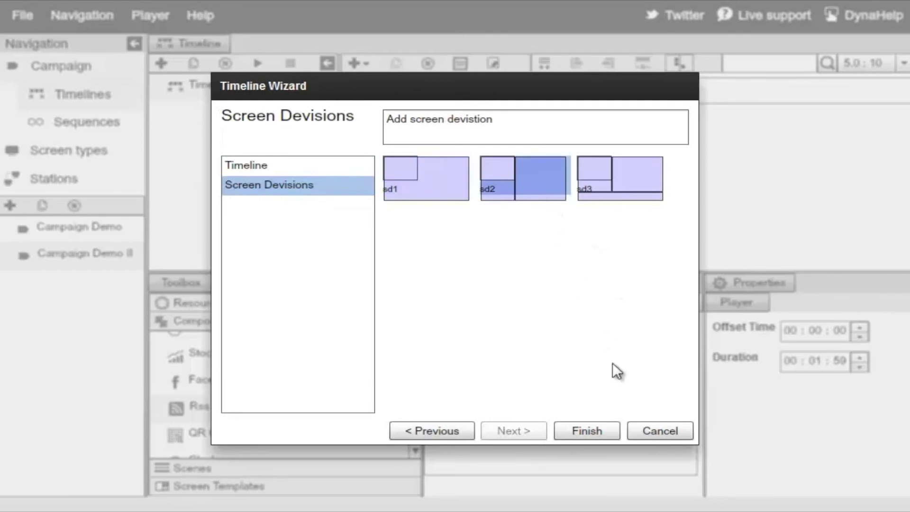
pyautogui.click(598, 432)
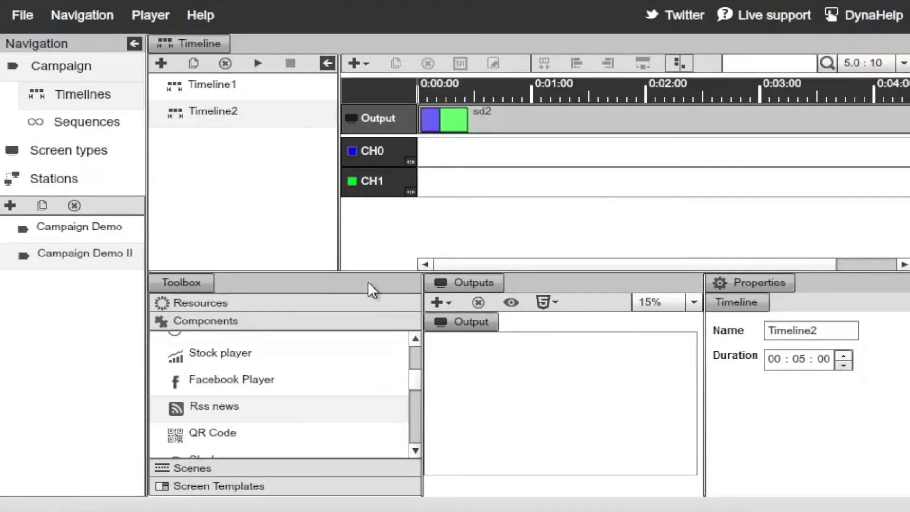
pyautogui.click(206, 87)
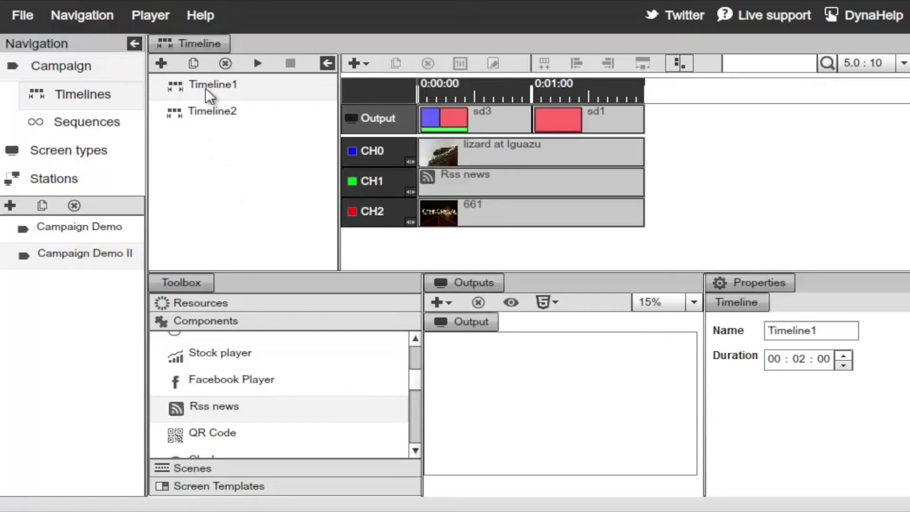
pyautogui.click(233, 117)
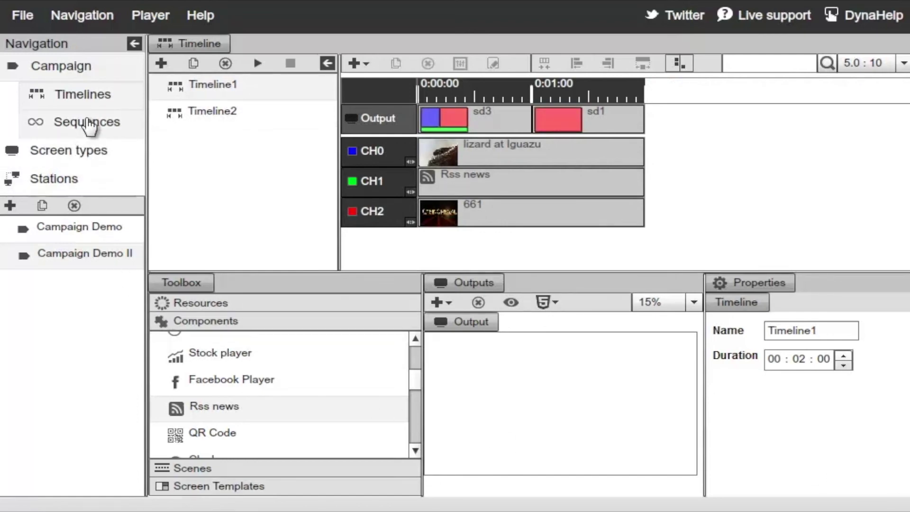
# - Reorder the Sequences list so Timeline2 plays before Timeline1
pyautogui.click(95, 124)
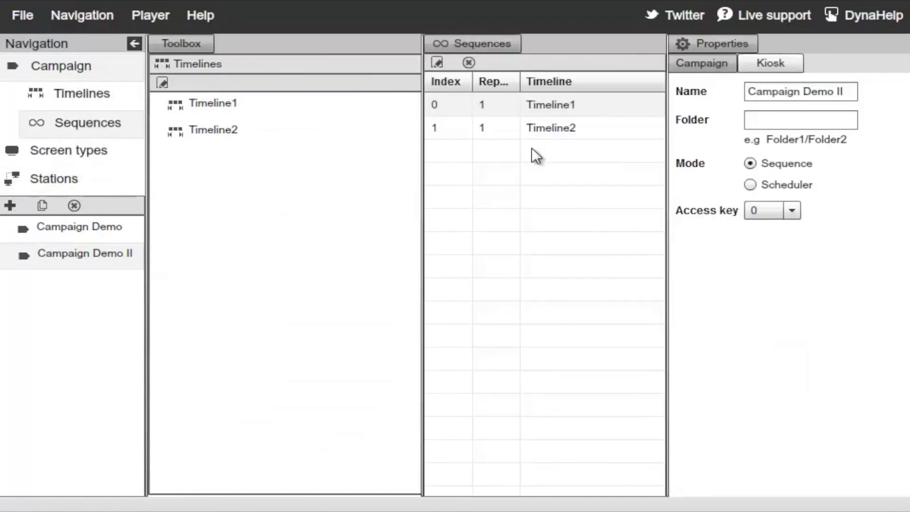
pyautogui.moveTo(571, 106); pyautogui.dragTo(571, 119)
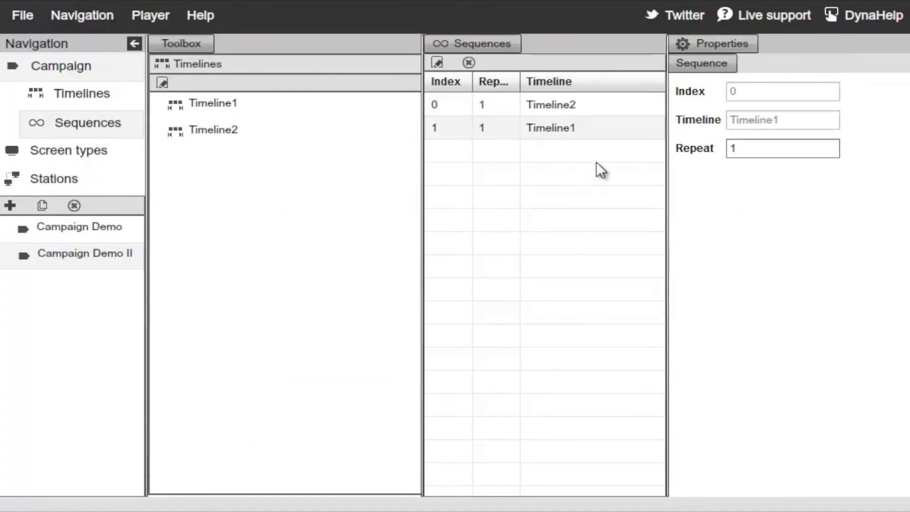
pyautogui.click(569, 105)
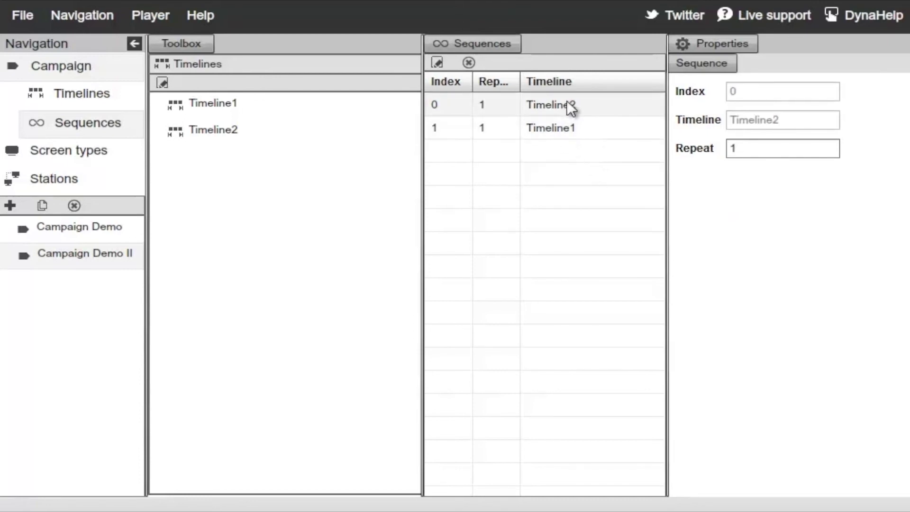
# - Set Timeline1's repeat count in the sequence to 5
pyautogui.click(568, 126)
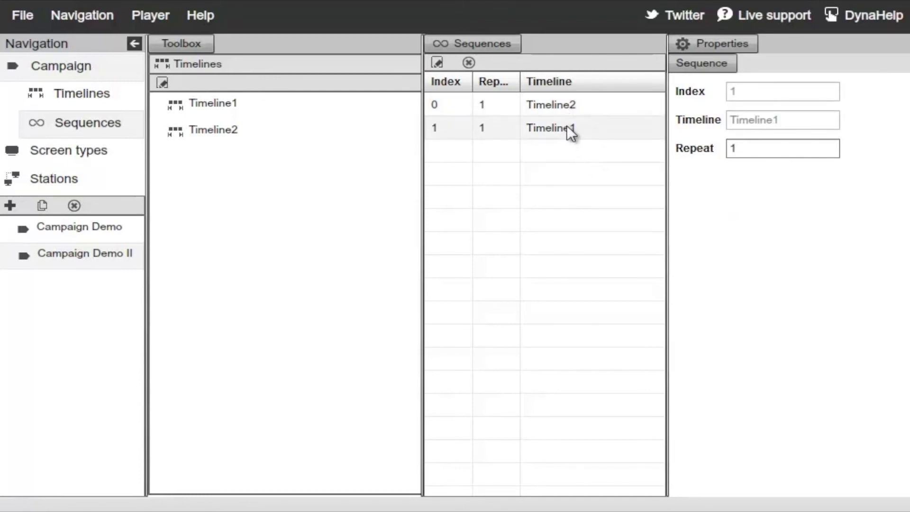
pyautogui.doubleClick(763, 155)
pyautogui.write('5.0 : 10')
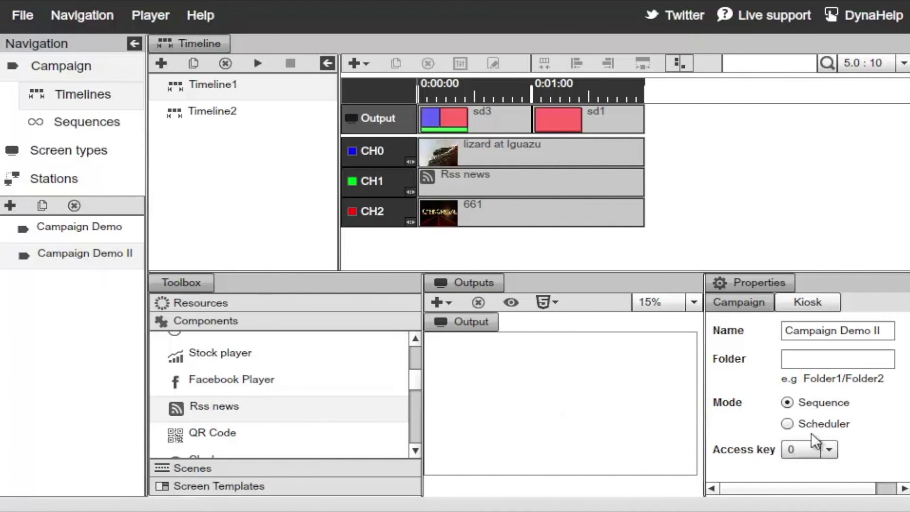
pyautogui.click(823, 424)
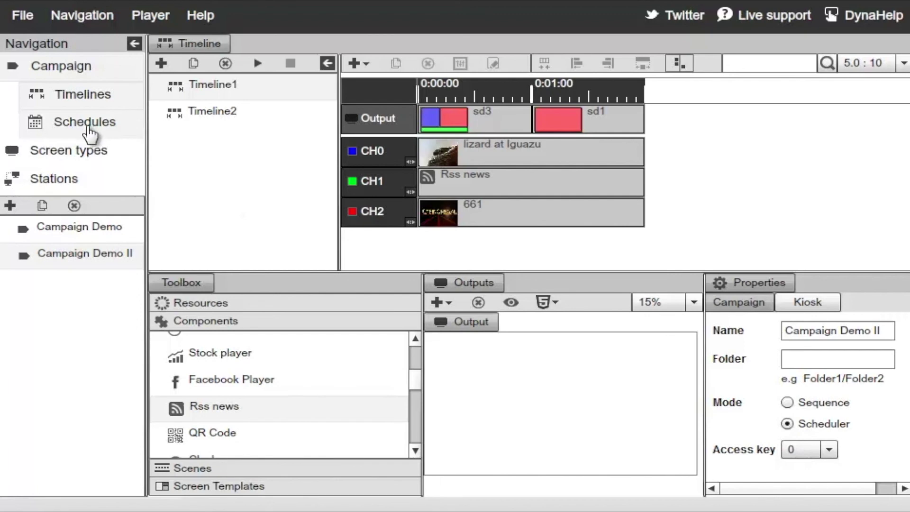
pyautogui.click(88, 126)
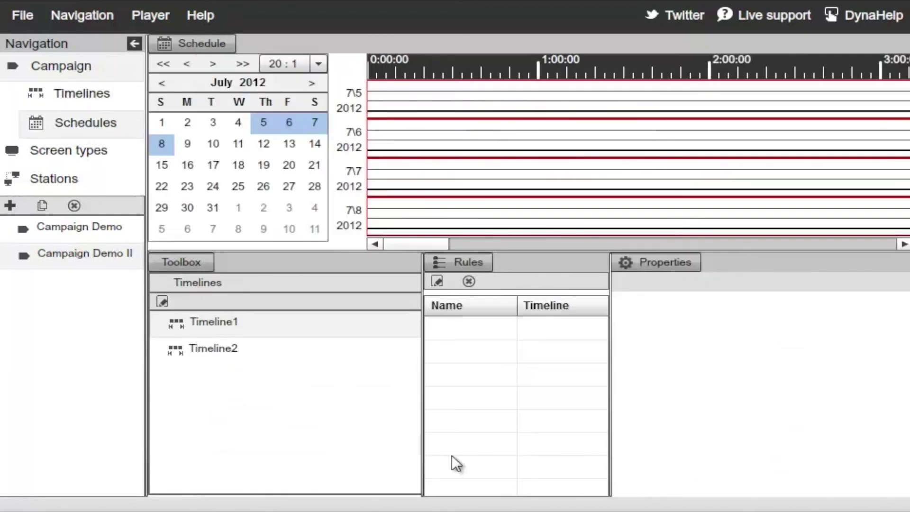
pyautogui.moveTo(244, 324); pyautogui.dragTo(520, 190)
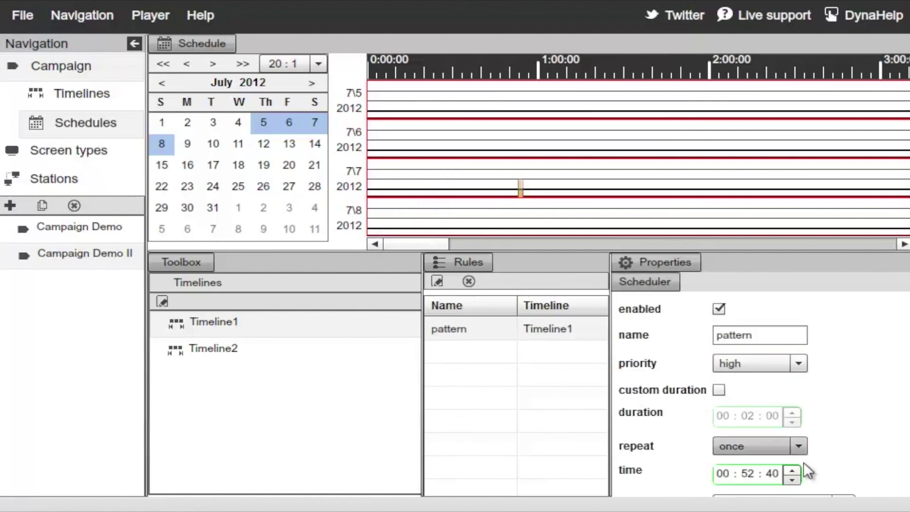
pyautogui.click(720, 390)
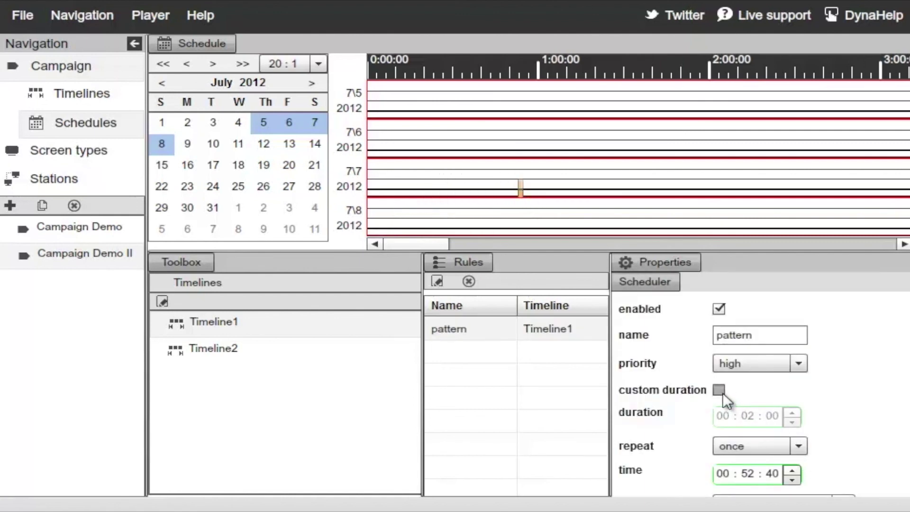
pyautogui.click(733, 416)
pyautogui.write('11')
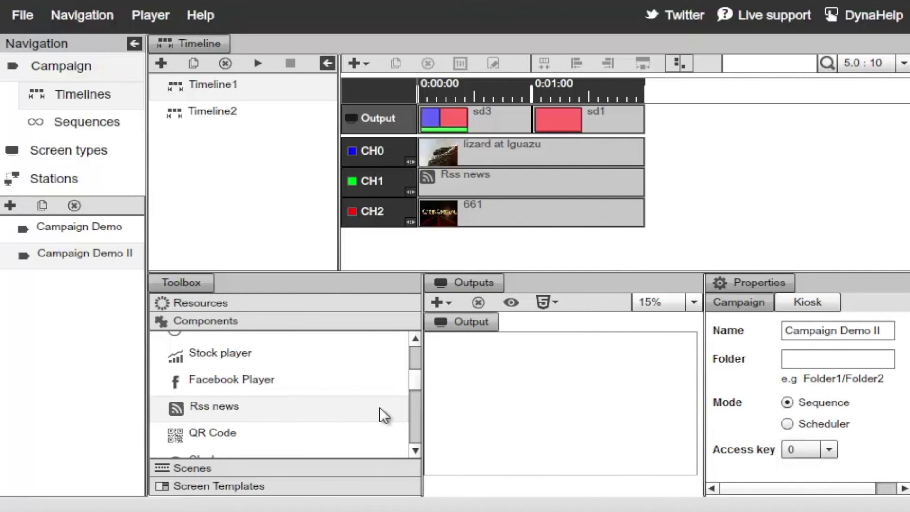
# - Assign Campaign Demo II to MyStation on the Stations page and bring up Save / Upload
pyautogui.click(81, 182)
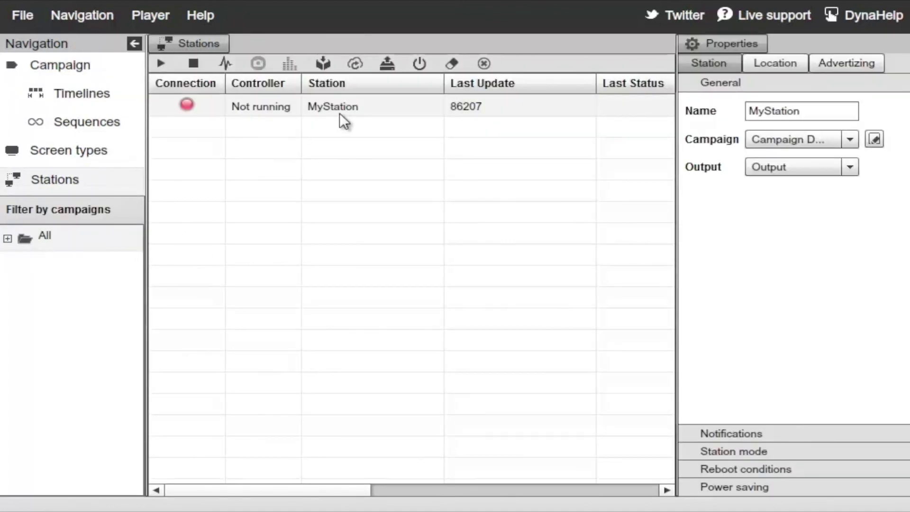
pyautogui.click(794, 141)
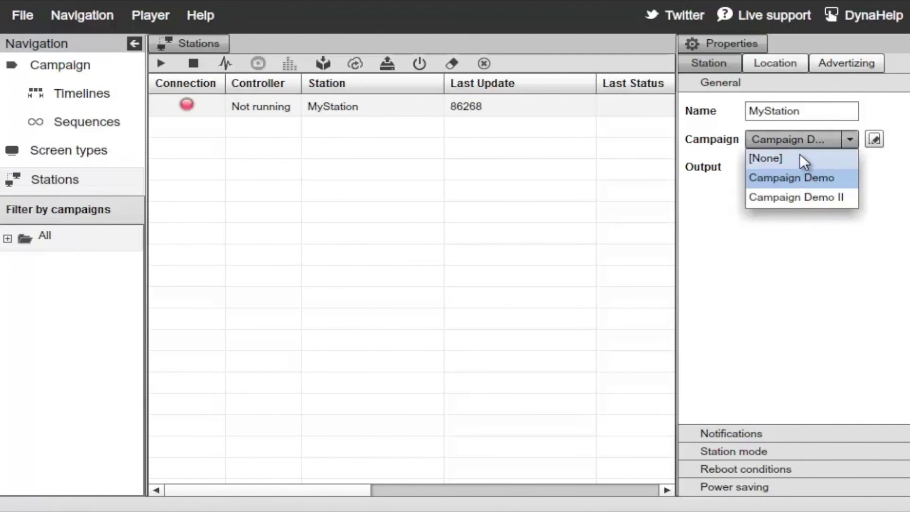
pyautogui.click(806, 197)
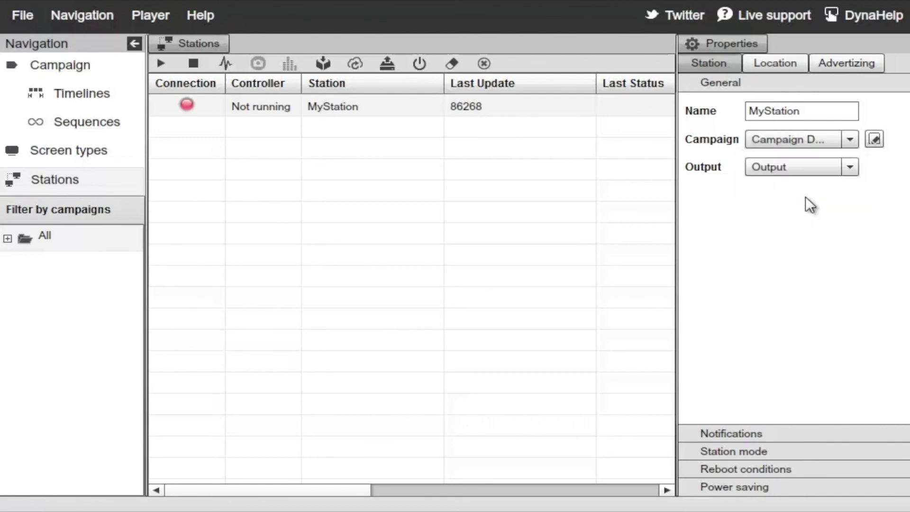
pyautogui.click(29, 15)
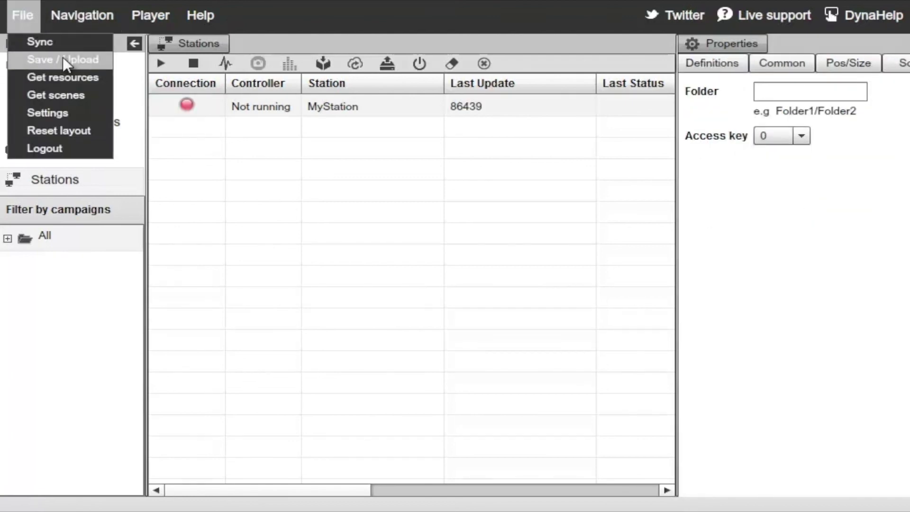